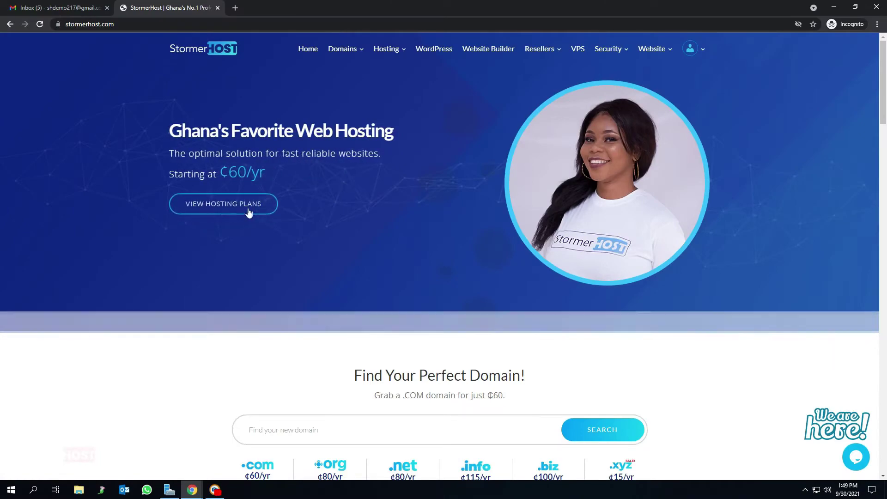
Step: Open the Linux shared hosting plans page from the homepage's Shared hosting section
{"action": "scroll", "coordinate": [236, 209], "scroll_direction": "down", "scroll_amount": 5}
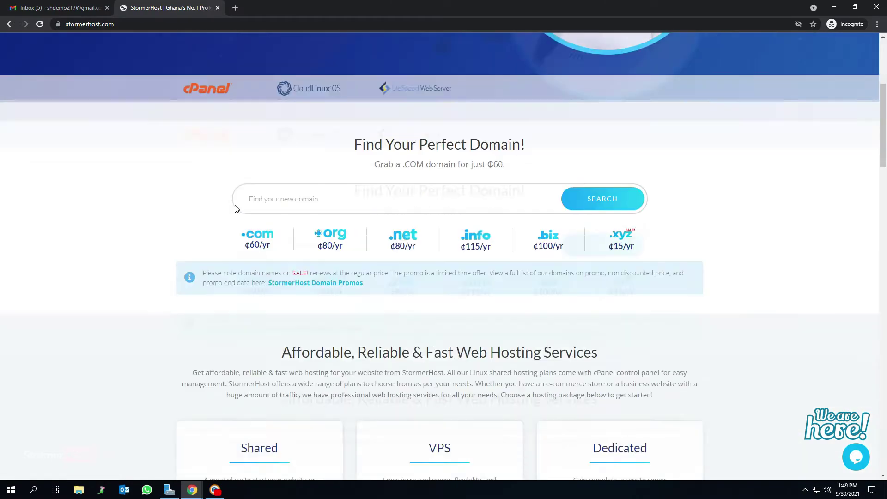
{"action": "scroll", "coordinate": [235, 209], "scroll_direction": "down", "scroll_amount": 6}
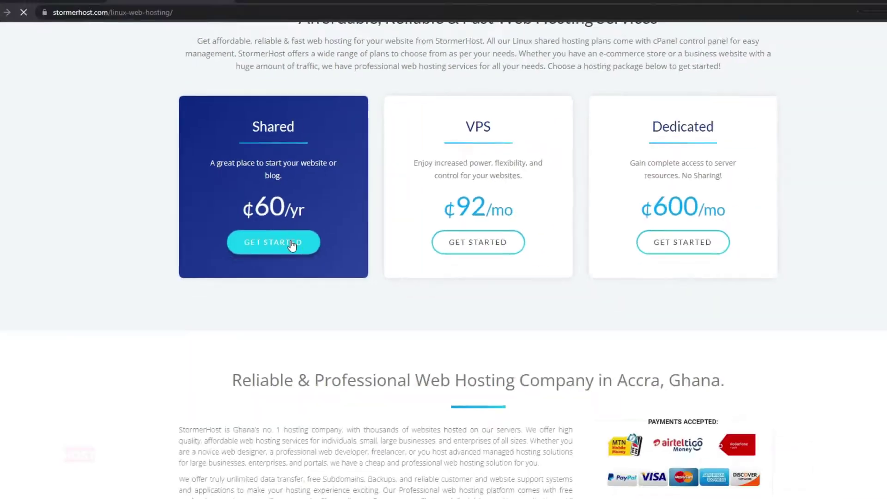
{"action": "left_click", "coordinate": [328, 307]}
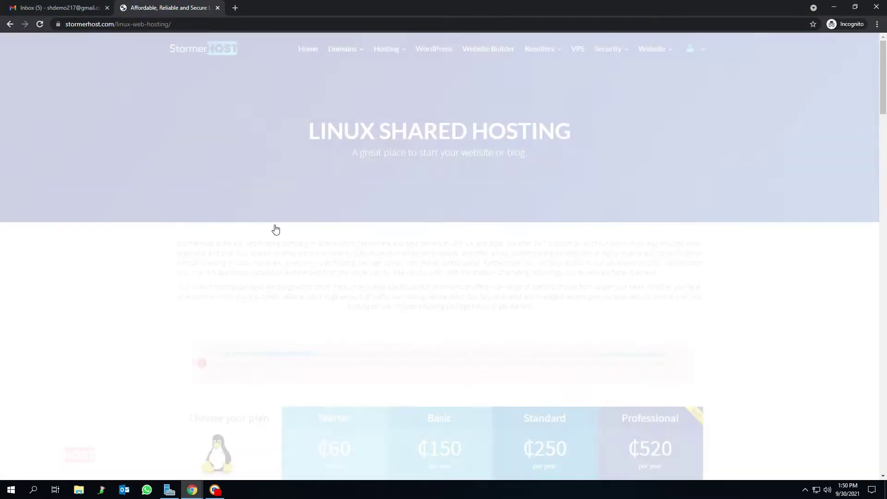
Step: Order the Standard Linux hosting plan from the plan comparison table
{"action": "scroll", "coordinate": [433, 204], "scroll_direction": "down", "scroll_amount": 2}
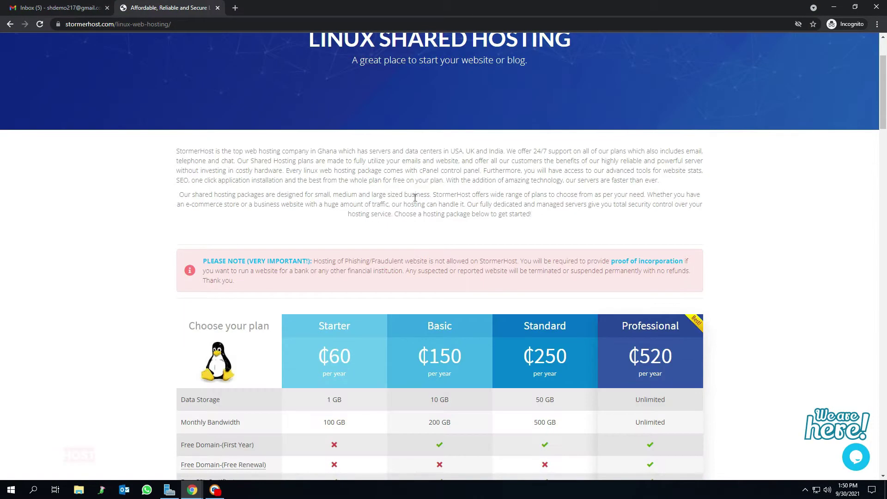
{"action": "scroll", "coordinate": [520, 232], "scroll_direction": "down", "scroll_amount": 6}
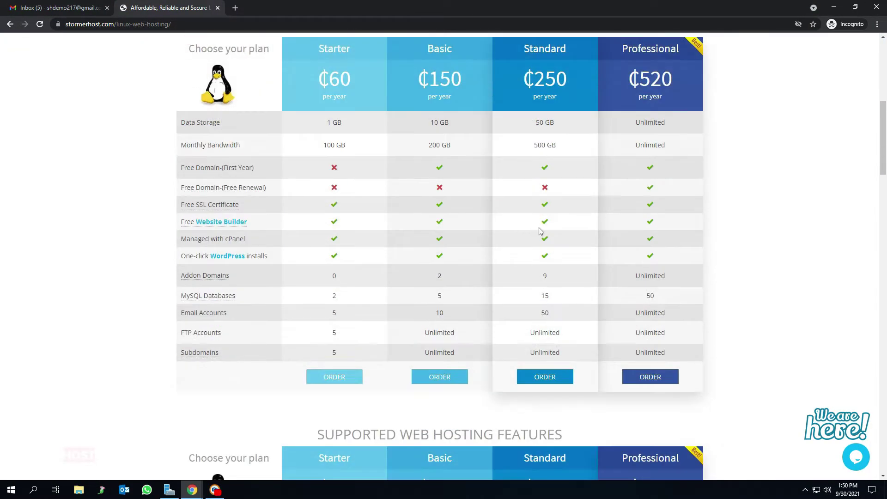
{"action": "left_click", "coordinate": [553, 377]}
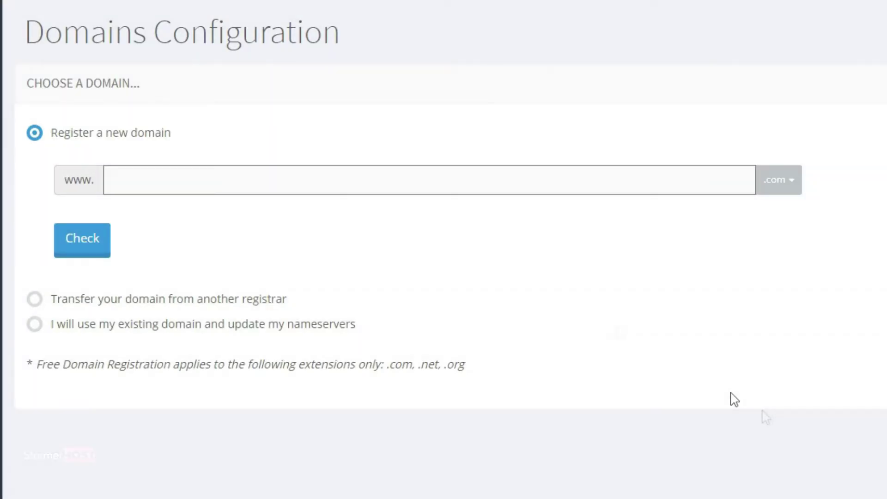
Step: Enter 'shostdemo' as the new domain to register with the .com extension
{"action": "left_click", "coordinate": [410, 181]}
{"action": "type", "text": "shostdemo"}
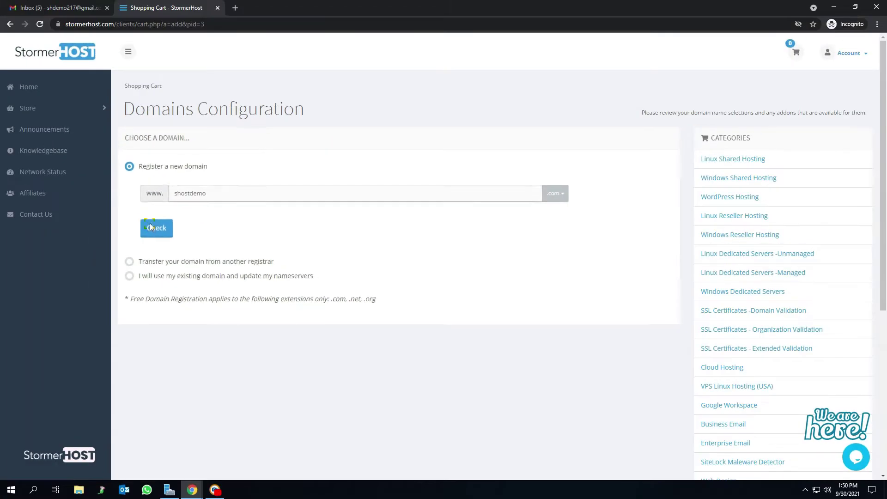
Step: Confirm shostdemo.com is available and add it to the cart
{"action": "left_click", "coordinate": [82, 214]}
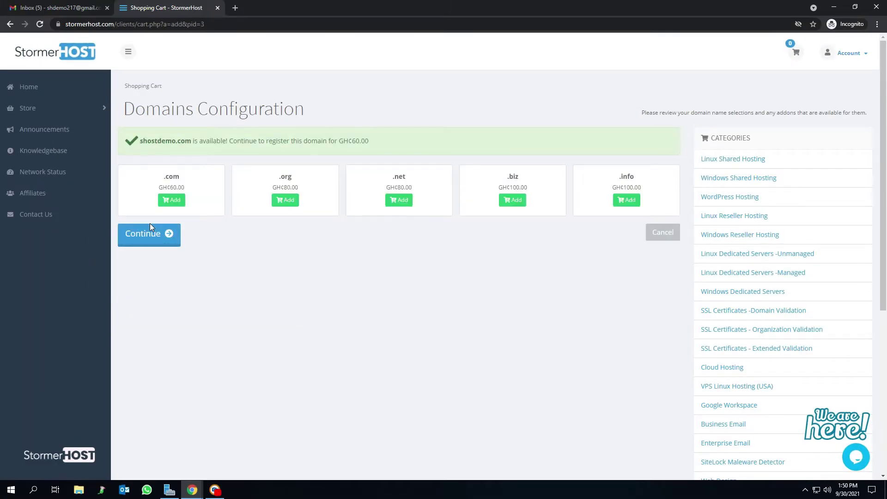
{"action": "left_click", "coordinate": [161, 206]}
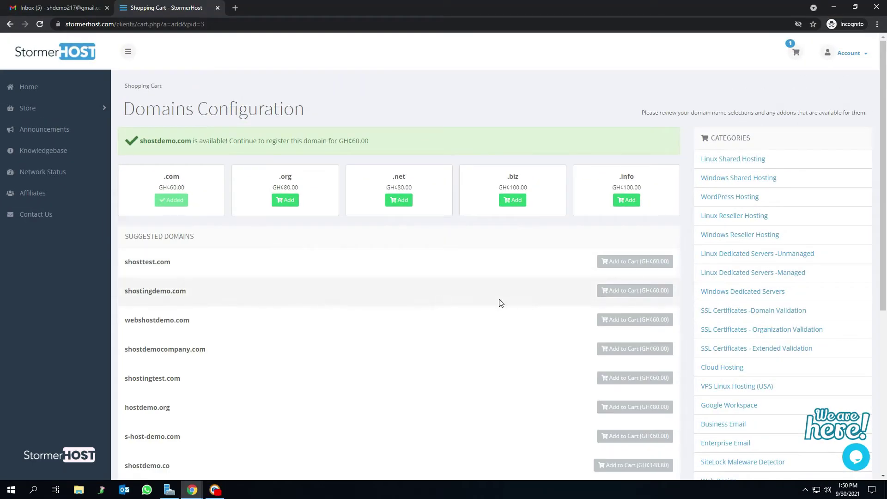
{"action": "scroll", "coordinate": [500, 303], "scroll_direction": "down", "scroll_amount": 5}
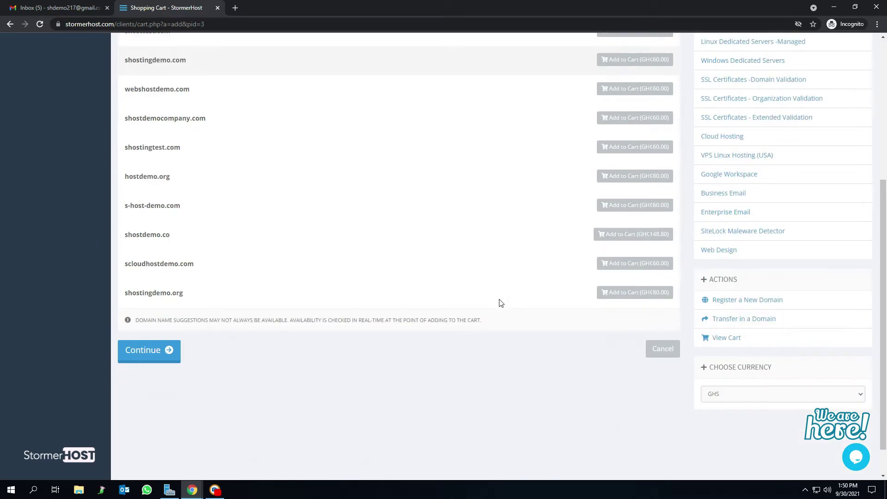
Step: Accept the Standard plan's GH₵250 annual billing in the product configuration
{"action": "left_click", "coordinate": [154, 358]}
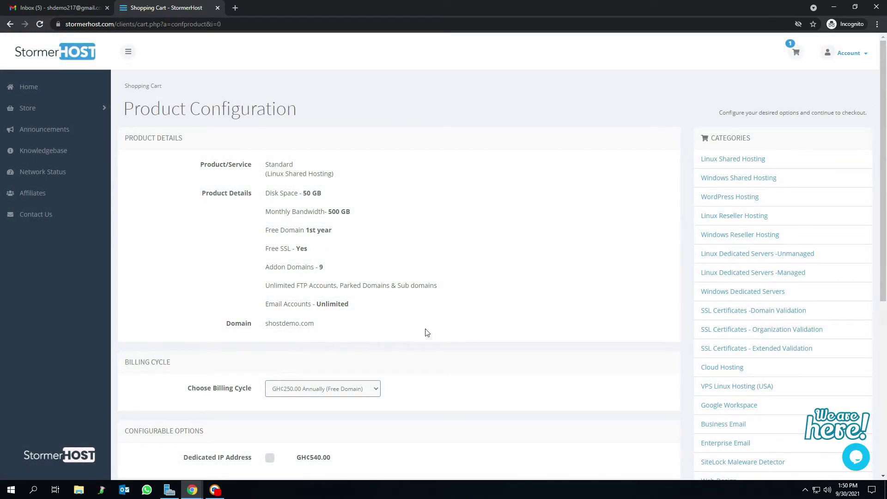
{"action": "scroll", "coordinate": [421, 338], "scroll_direction": "down", "scroll_amount": 4}
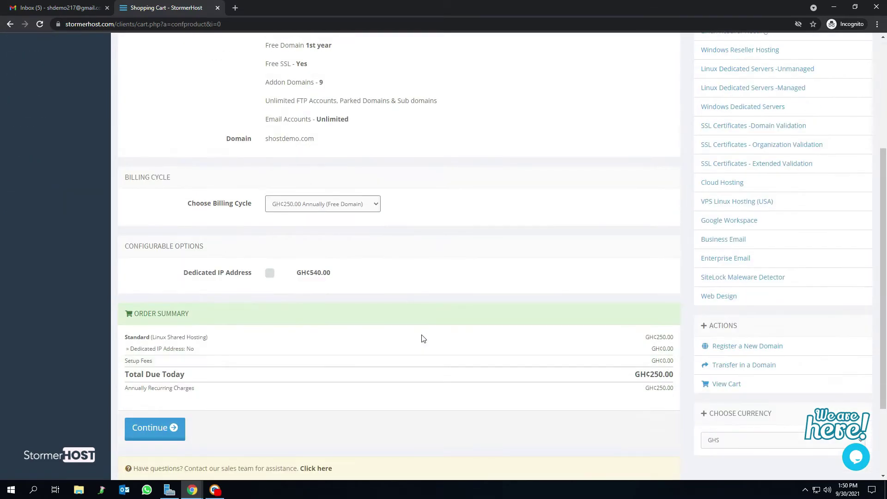
{"action": "scroll", "coordinate": [269, 423], "scroll_direction": "down", "scroll_amount": 2}
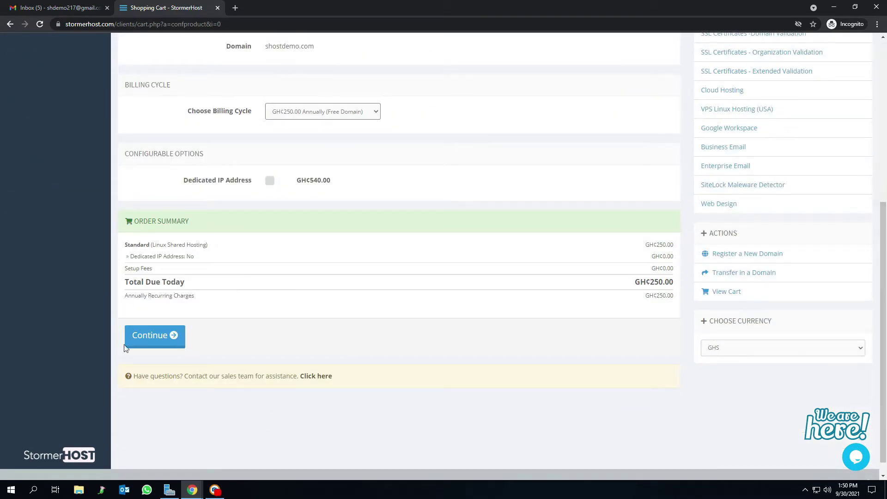
{"action": "left_click", "coordinate": [155, 347]}
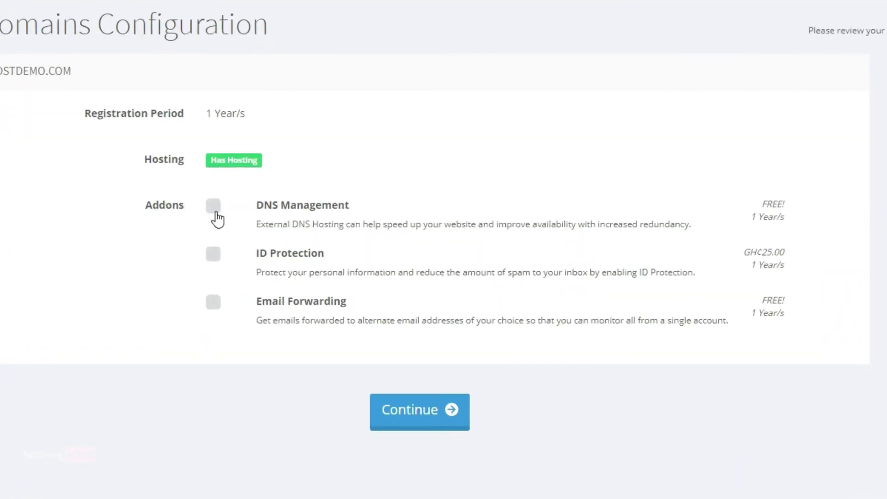
Step: Add DNS Management, ID Protection and Email Forwarding to shostdemo.com, reaching the GH₵275 review
{"action": "left_click", "coordinate": [270, 223]}
{"action": "left_click", "coordinate": [213, 255]}
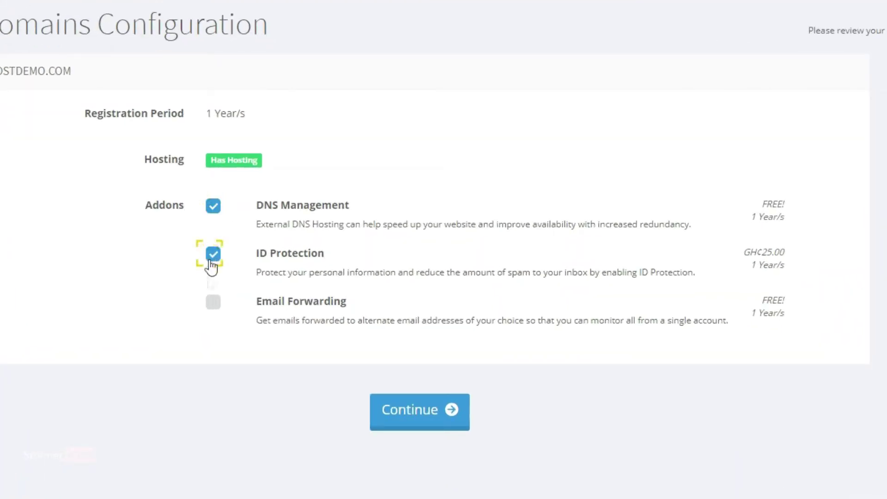
{"action": "left_click", "coordinate": [214, 306]}
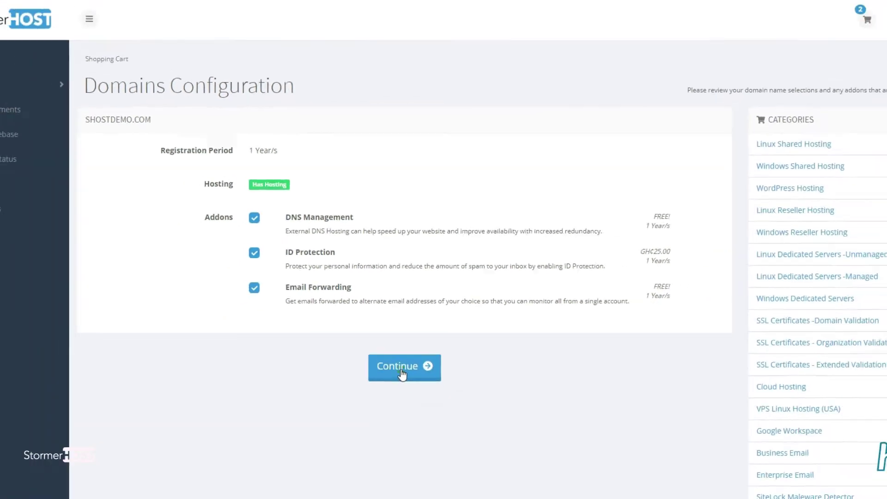
{"action": "left_click", "coordinate": [416, 418]}
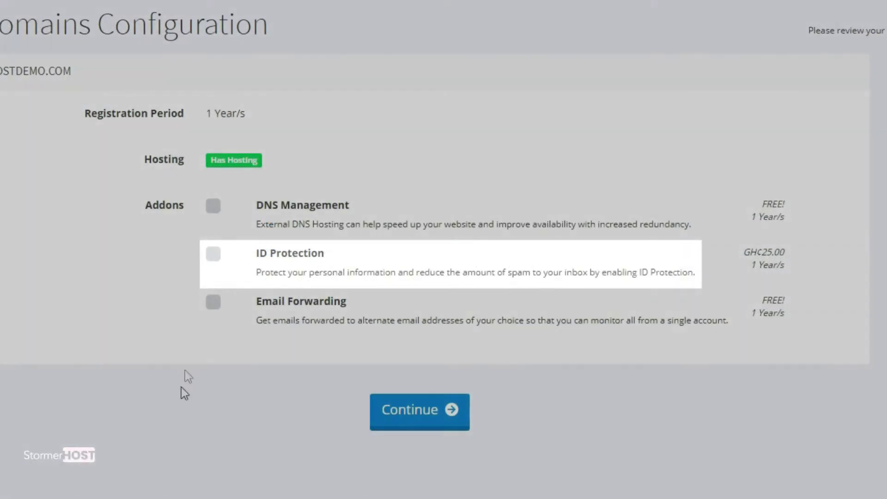
{"action": "left_click", "coordinate": [215, 210]}
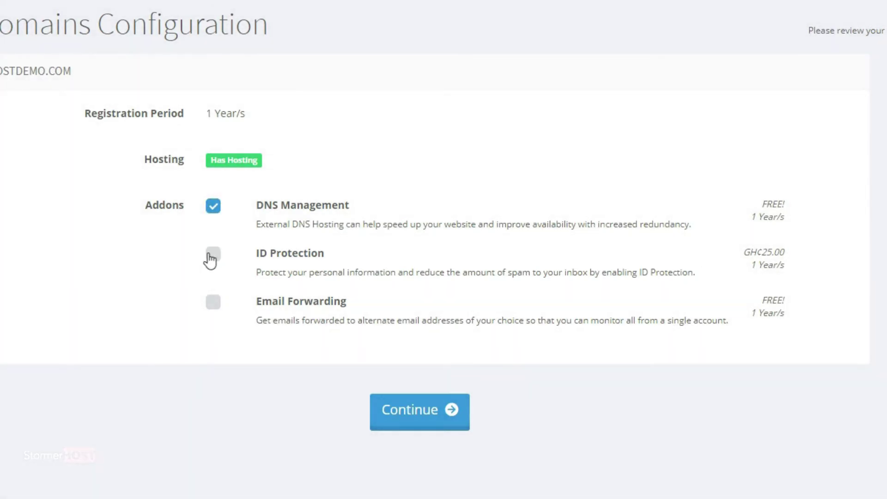
{"action": "left_click", "coordinate": [211, 256]}
{"action": "left_click", "coordinate": [214, 304]}
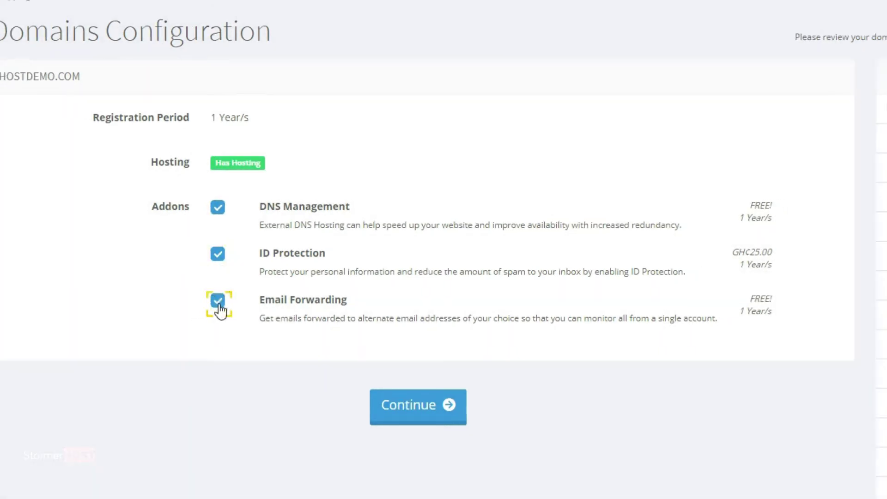
{"action": "left_click", "coordinate": [396, 355]}
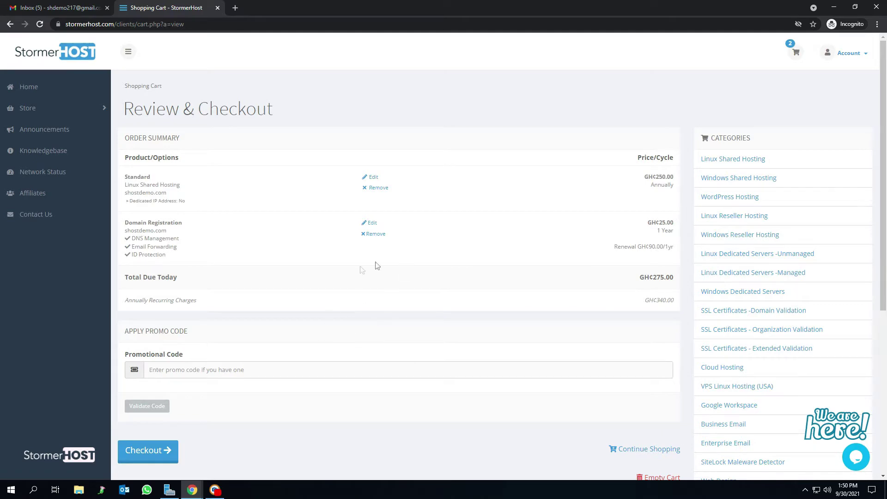
Step: Proceed to checkout and show the Existing Customer Login form instead of new-account sign-up
{"action": "scroll", "coordinate": [411, 279], "scroll_direction": "down", "scroll_amount": 2}
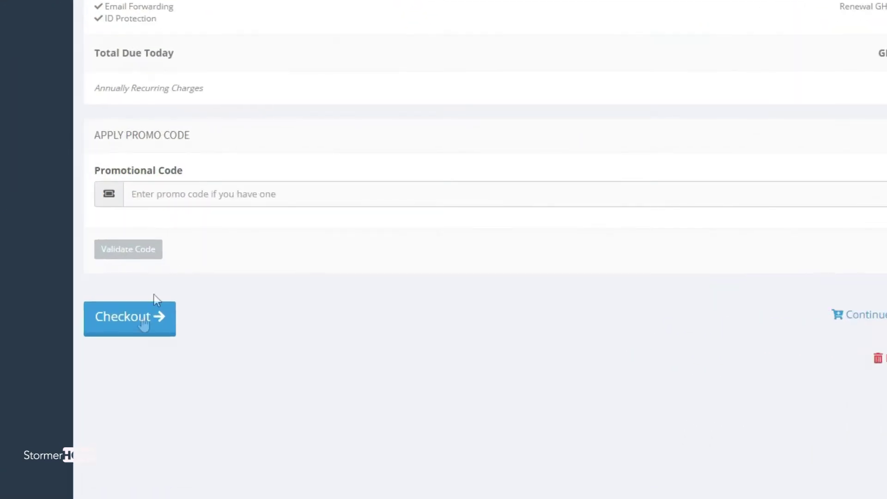
{"action": "left_click", "coordinate": [130, 332]}
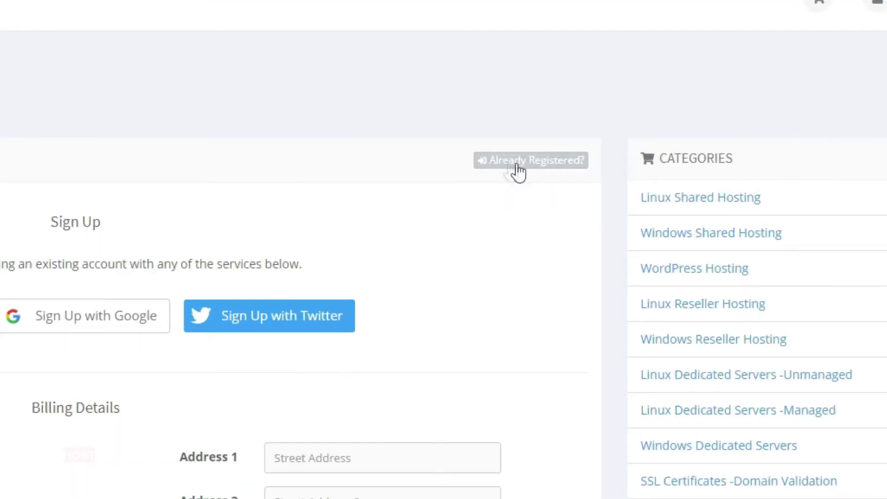
{"action": "left_click", "coordinate": [545, 167]}
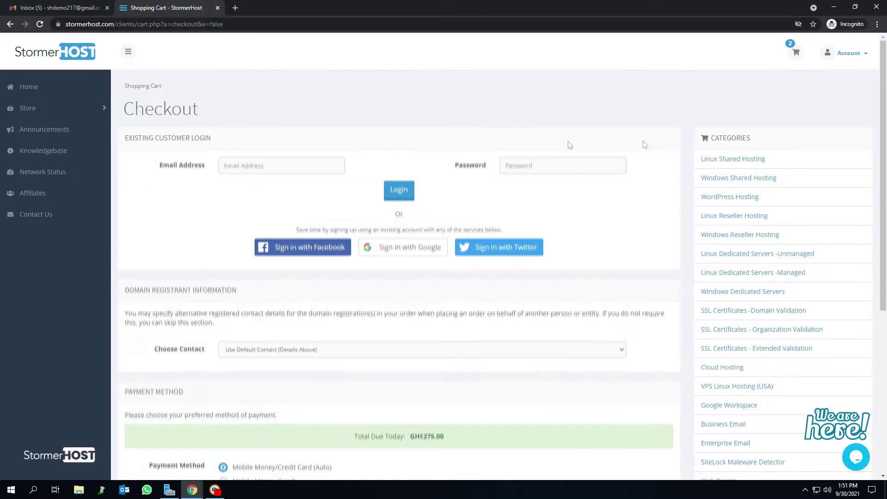
{"action": "left_click", "coordinate": [536, 161]}
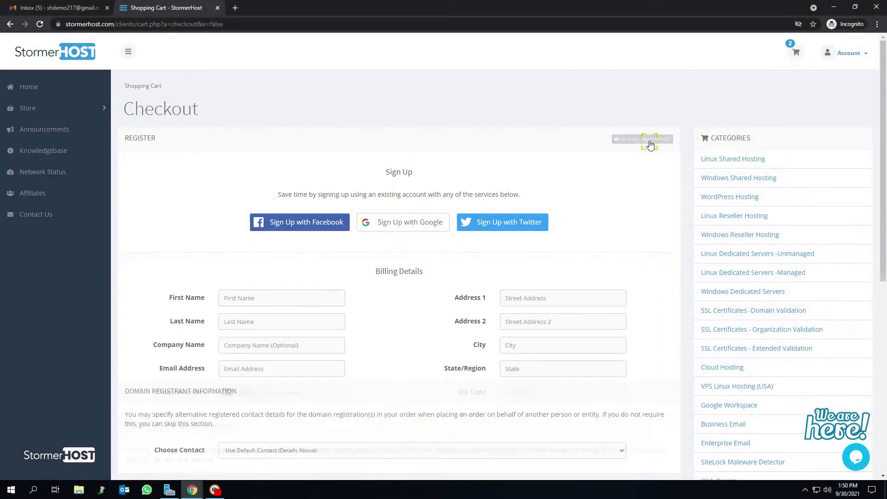
{"action": "left_click", "coordinate": [649, 144]}
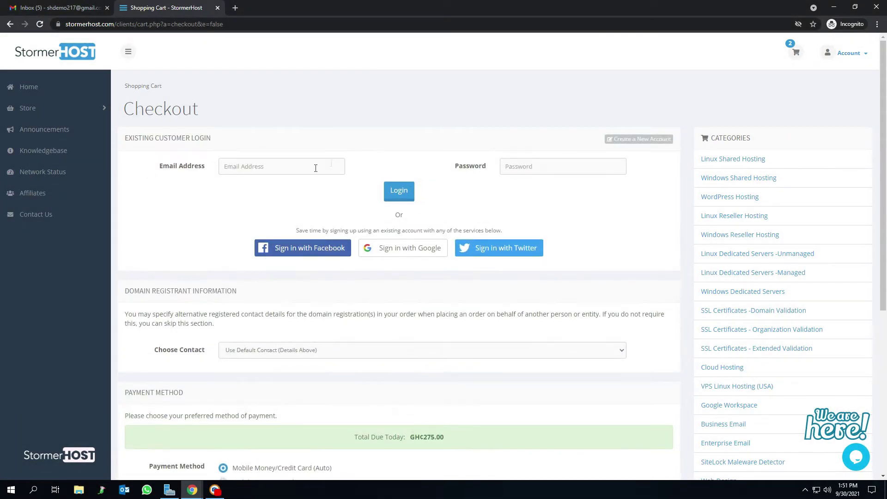
Step: Log in with the customer's e-mail and password, then complete the order for GHS 280.23
{"action": "left_click", "coordinate": [310, 170]}
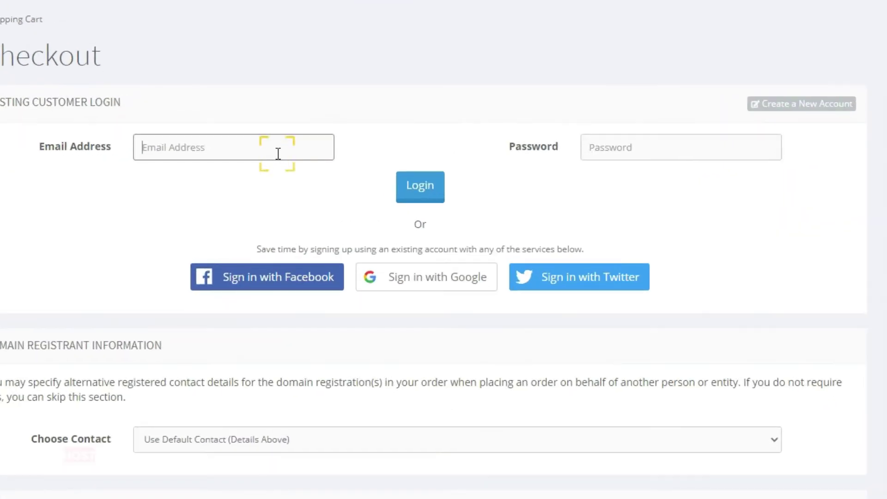
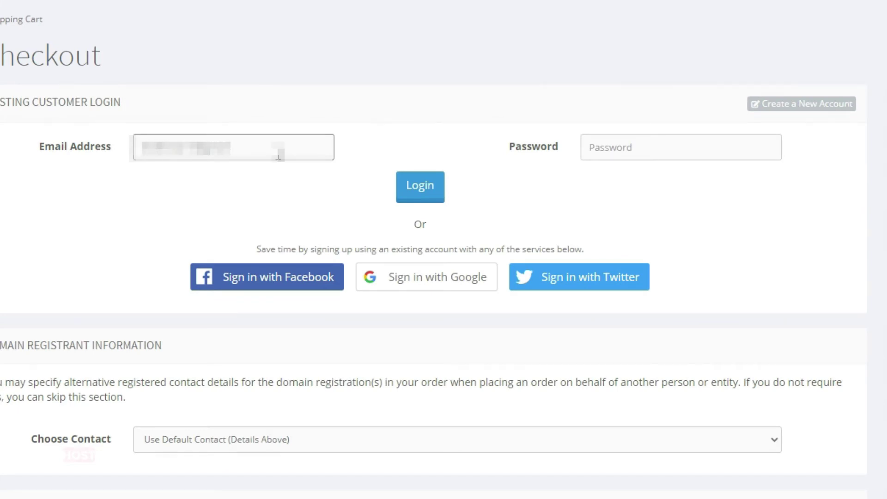
{"action": "left_click", "coordinate": [665, 157]}
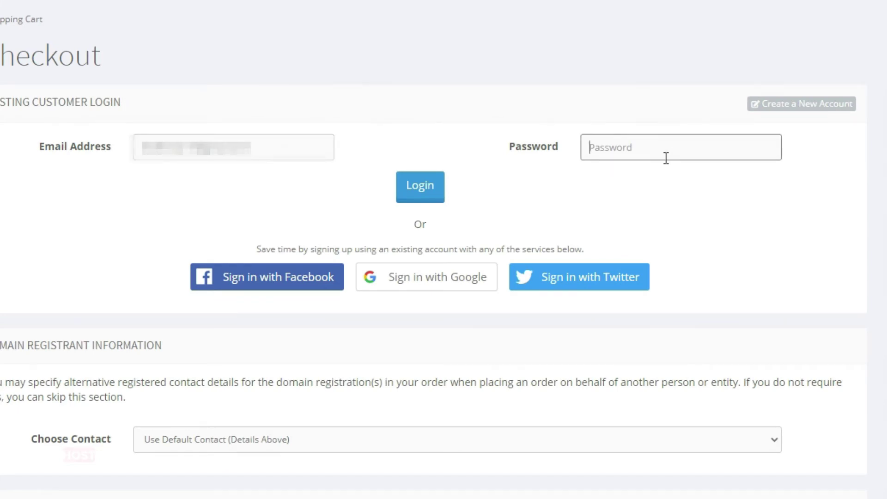
{"action": "key", "text": "ctrl+v"}
{"action": "left_click", "coordinate": [420, 186]}
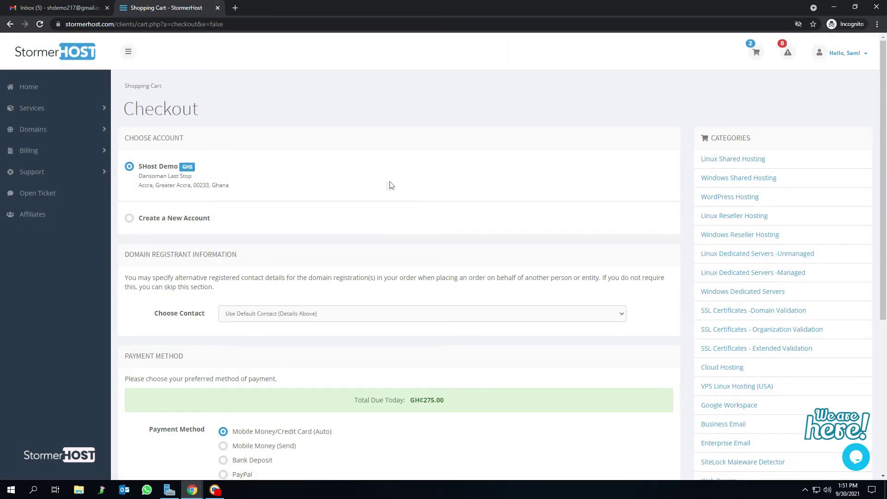
{"action": "scroll", "coordinate": [402, 182], "scroll_direction": "down", "scroll_amount": 5}
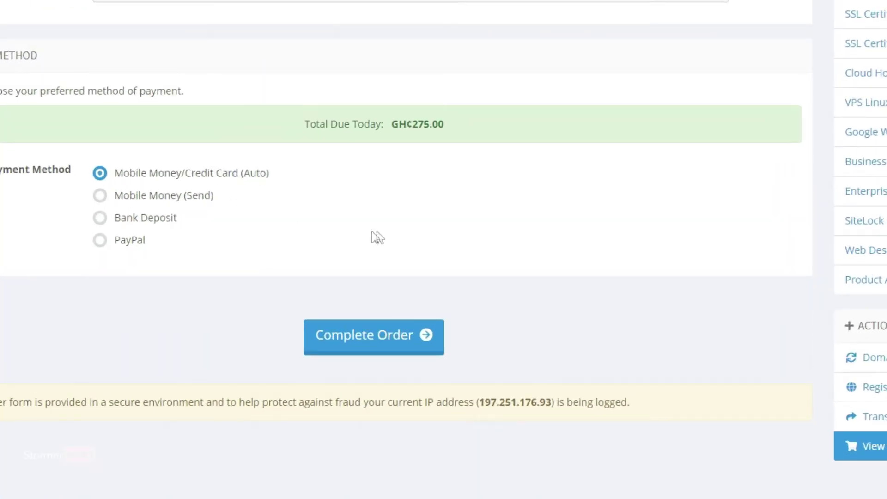
{"action": "left_click", "coordinate": [381, 345]}
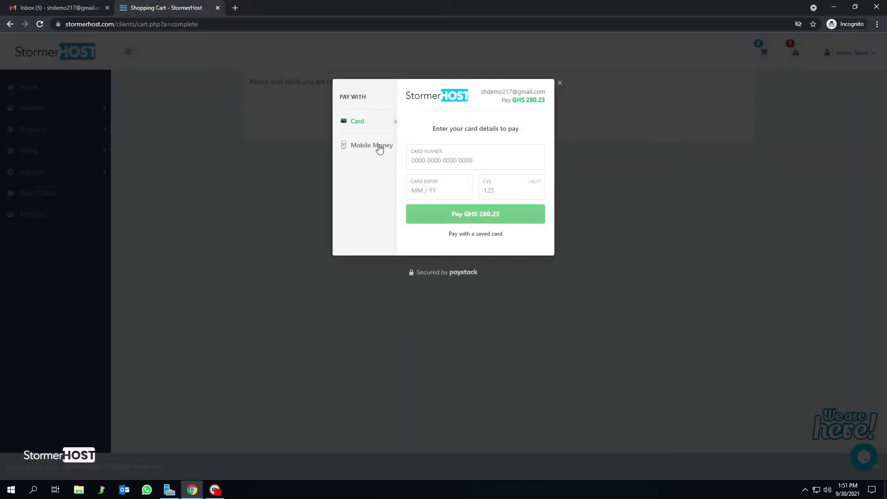
Step: Pay by MTN Mobile Money using the customer's phone number, then check Gmail for confirmations
{"action": "left_click", "coordinate": [371, 146]}
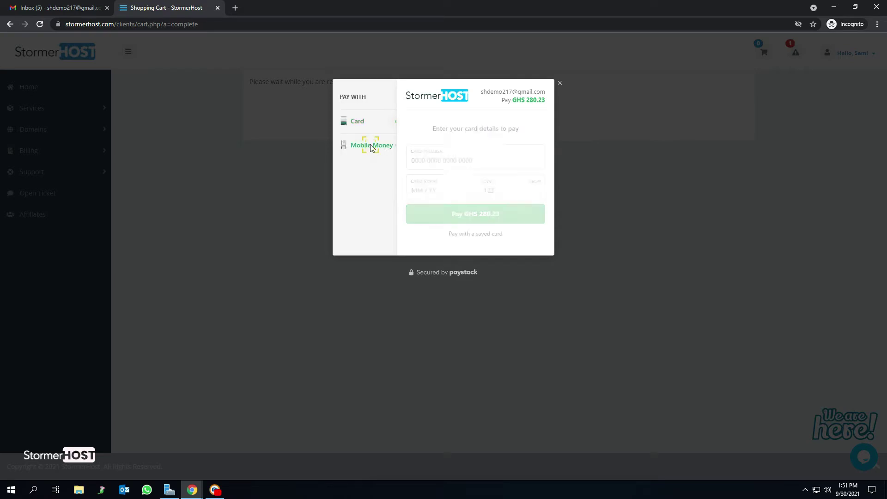
{"action": "key", "text": "ctrl+v"}
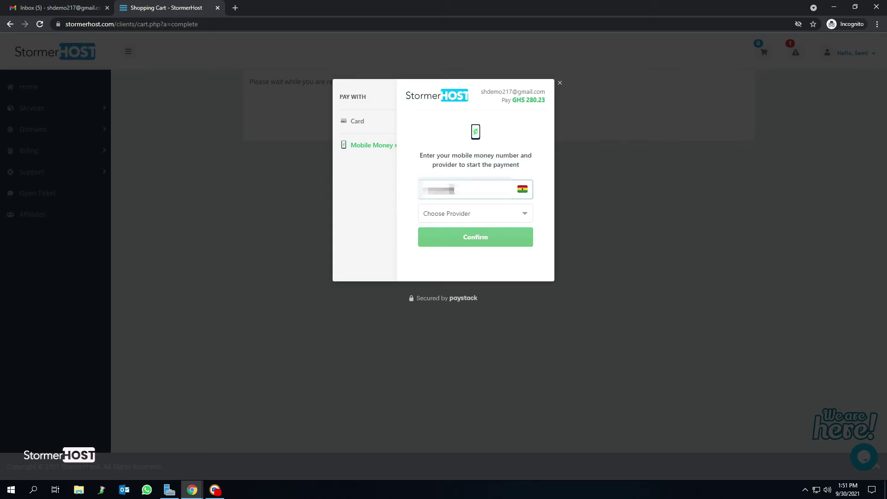
{"action": "type", "text": "24"}
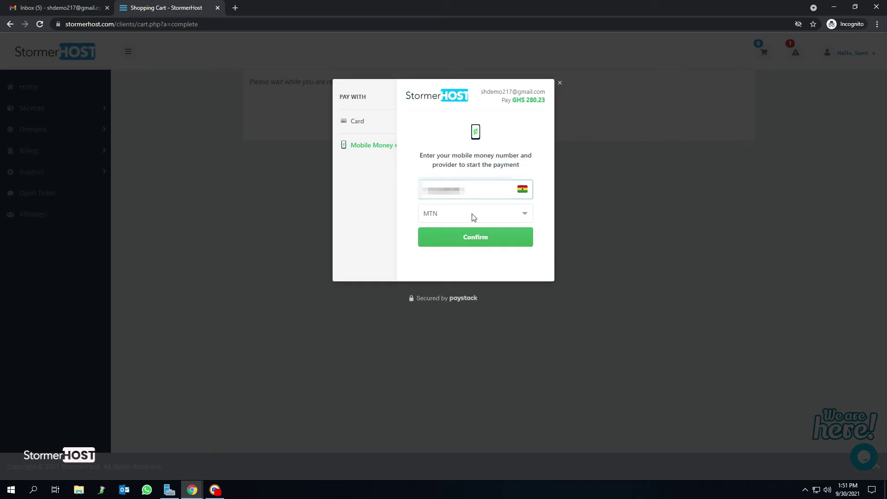
{"action": "left_click", "coordinate": [451, 238]}
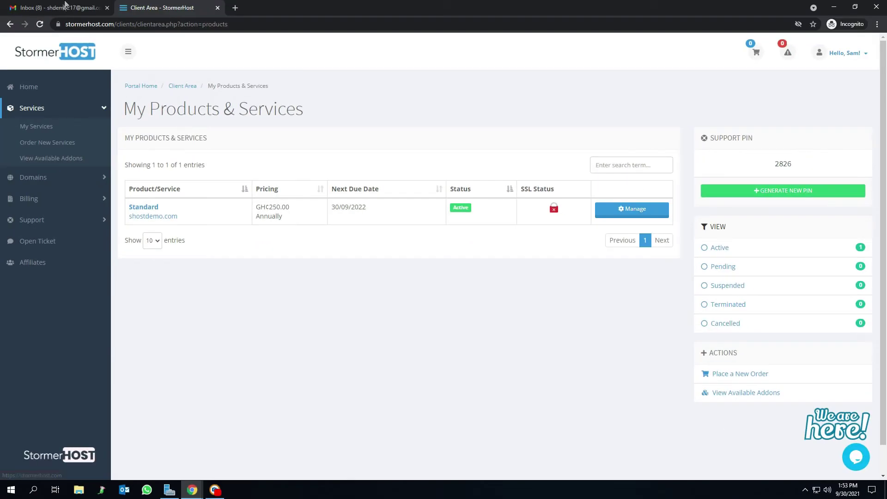
{"action": "left_click", "coordinate": [62, 8]}
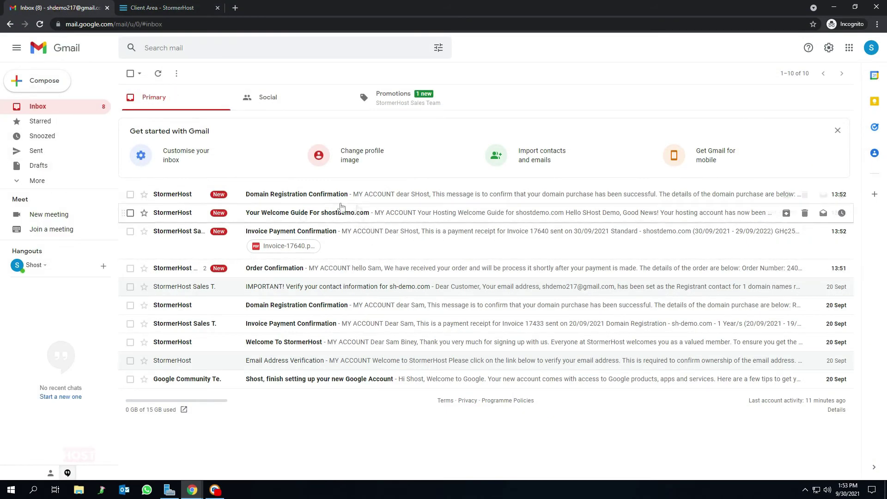
Step: Read the shostdemo.com Welcome Guide's cPanel login and nameserver details, then return to the client area
{"action": "left_click", "coordinate": [343, 219]}
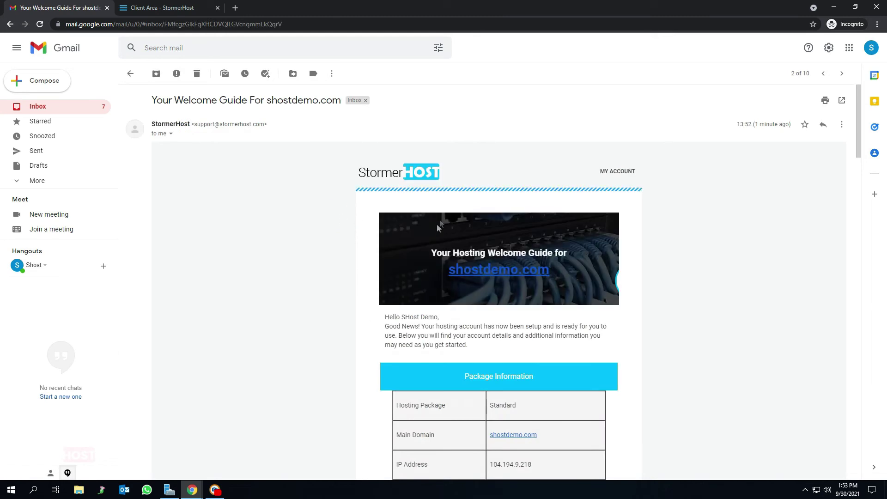
{"action": "scroll", "coordinate": [491, 247], "scroll_direction": "down", "scroll_amount": 5}
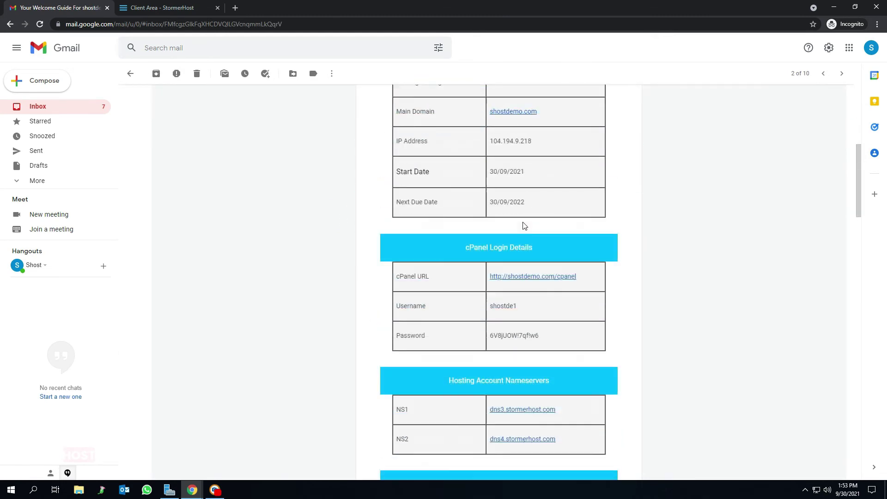
{"action": "scroll", "coordinate": [524, 226], "scroll_direction": "down", "scroll_amount": 1}
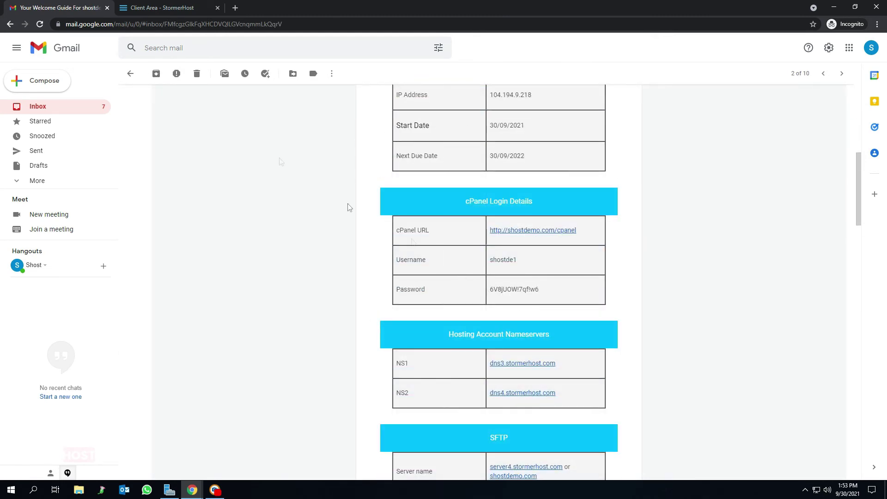
{"action": "left_click", "coordinate": [153, 6]}
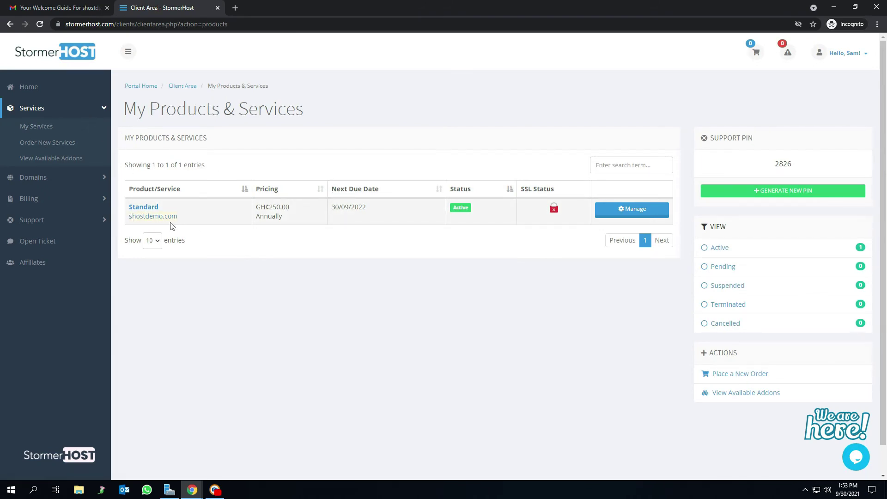
Step: Load shostdemo.com in a new tab, showing its LiteSpeed 'Index of /' listing
{"action": "left_click", "coordinate": [235, 8]}
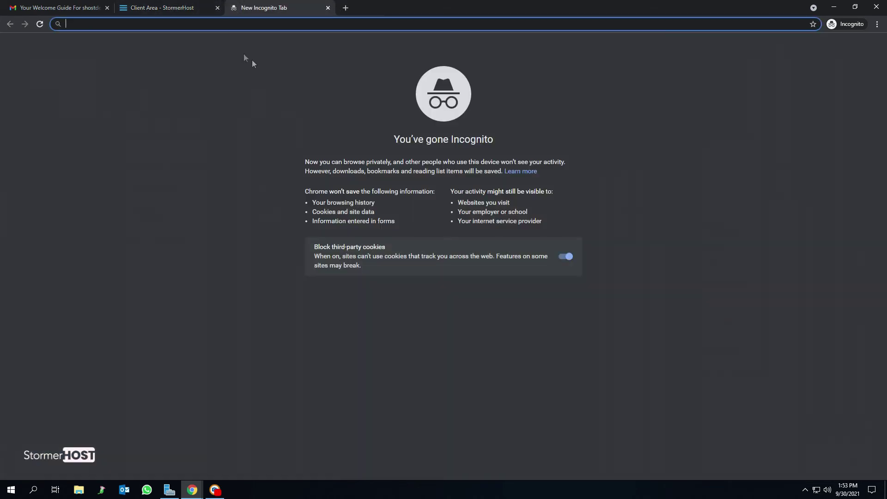
{"action": "type", "text": "shostdemo.com"}
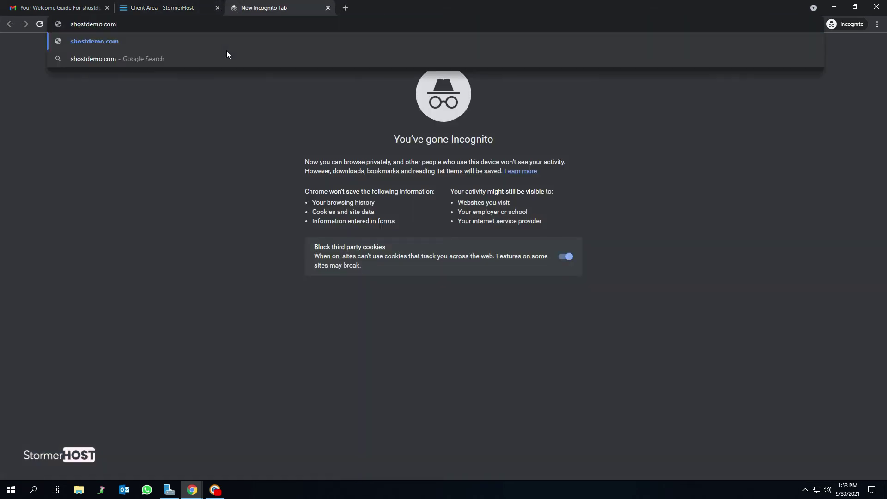
{"action": "key", "text": "Return"}
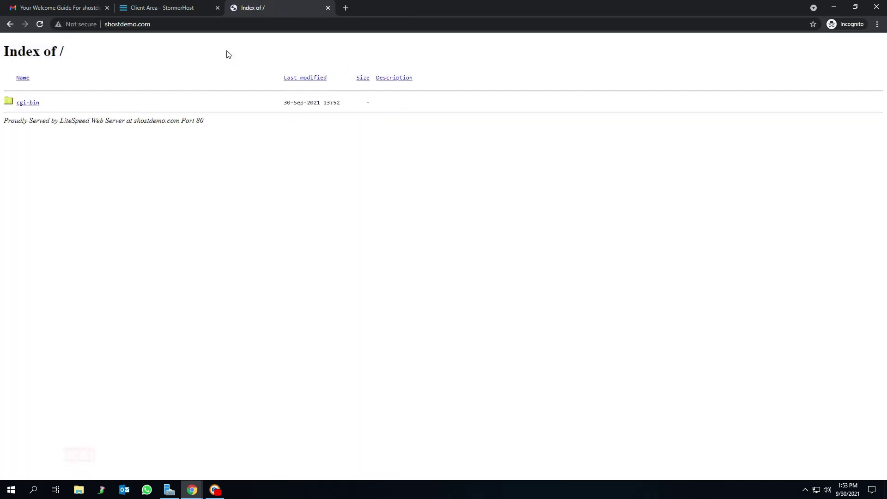